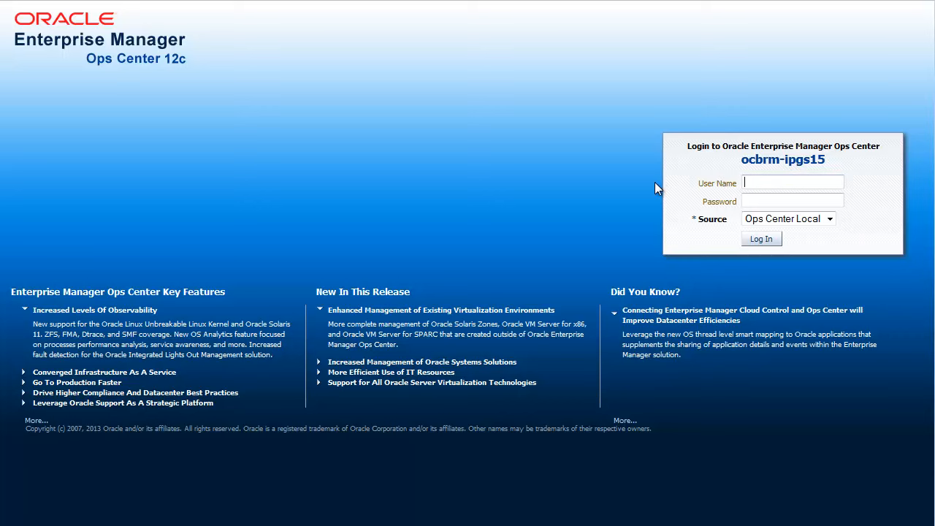
Step: Log in to Ops Center with the account's user name and password
type("salvador")
key("Tab")
type("********")
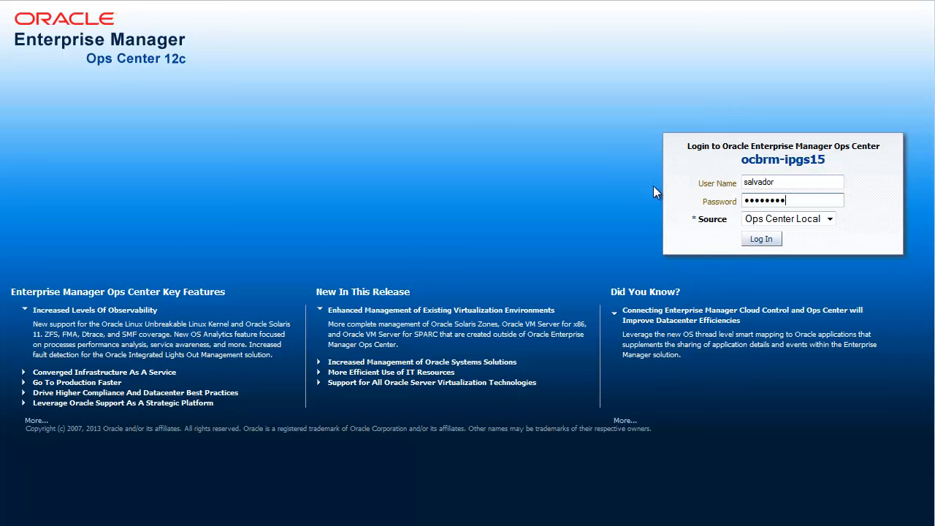
left_click(761, 239)
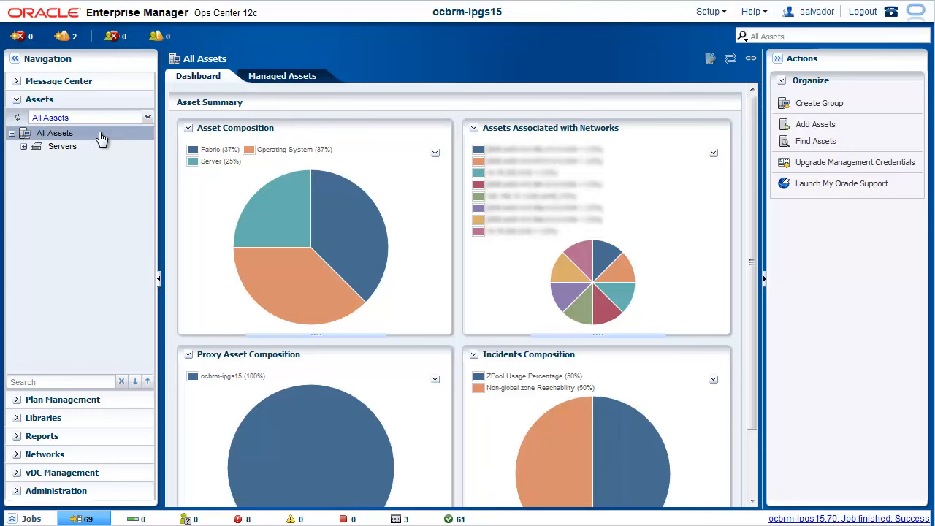
Step: Start adding assets via discovery probes and open a new discovery profile
right_click(98, 136)
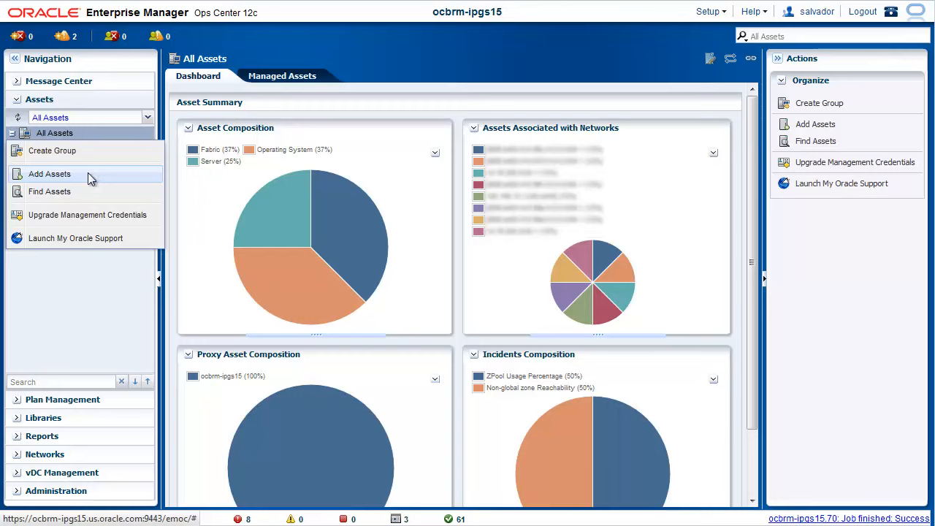
left_click(88, 173)
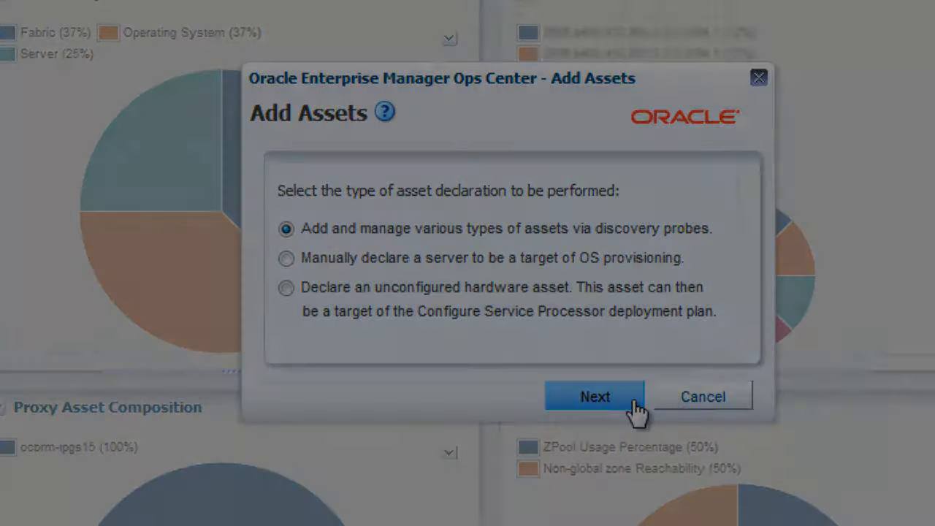
left_click(633, 400)
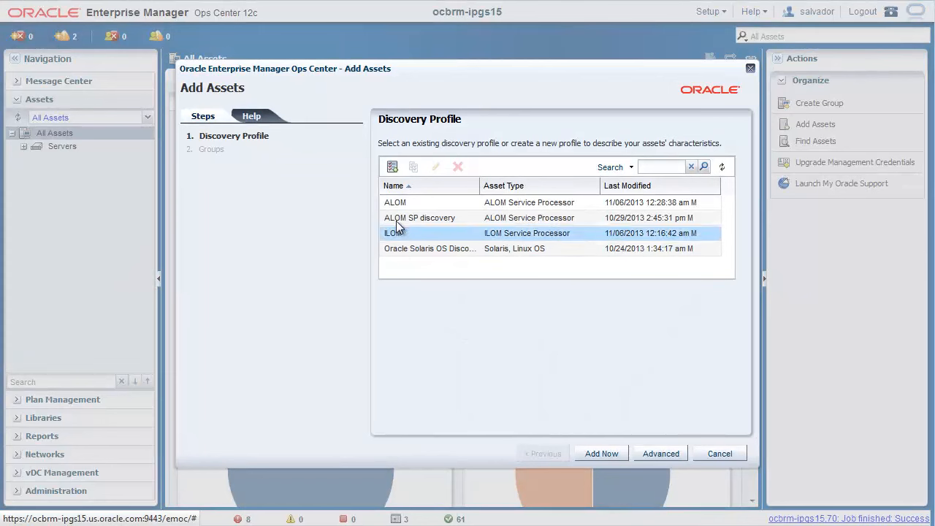
left_click(395, 169)
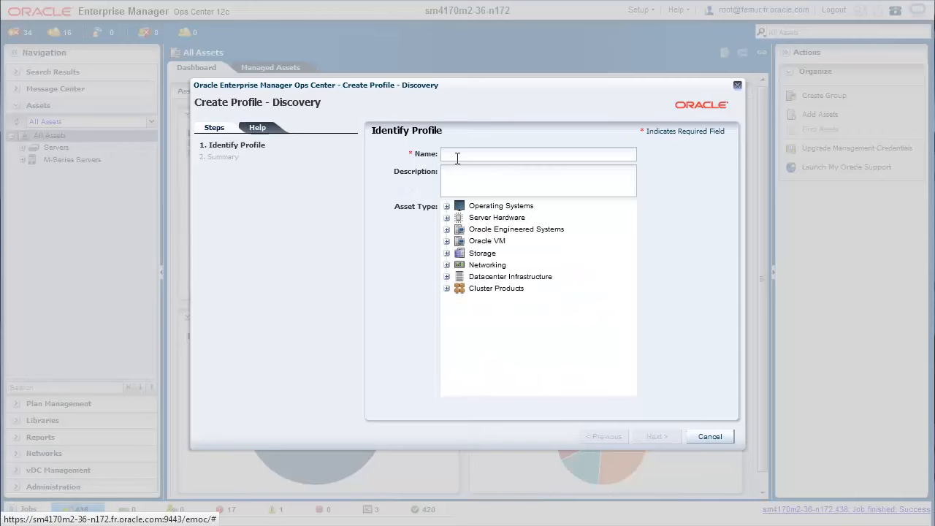
Step: Name the profile "Discovery Profile for OS" and choose Solaris, Linux OS under Operating Systems as its asset type
left_click(458, 158)
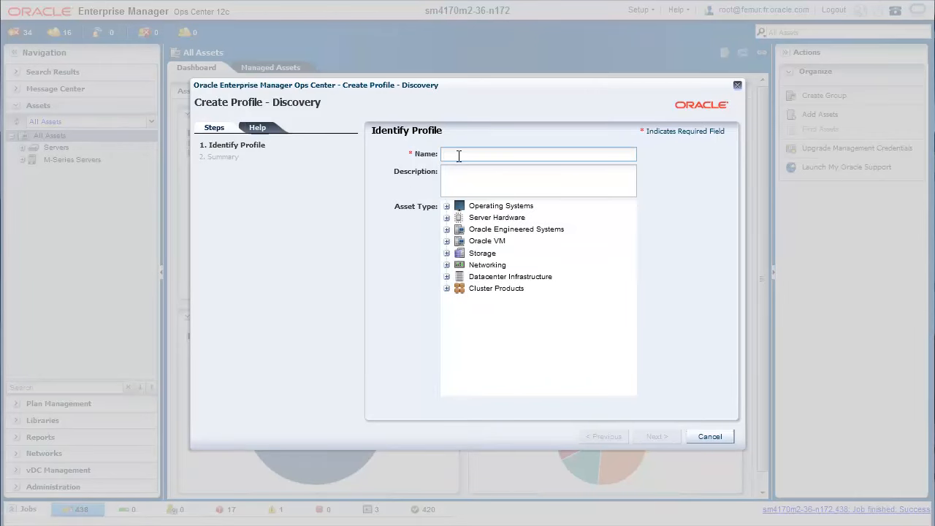
type("Discovery P")
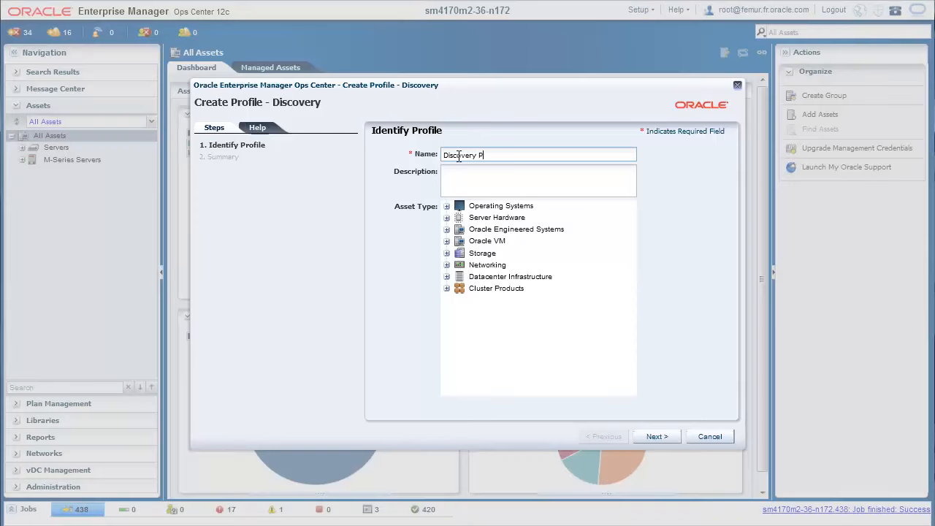
type("rofile for OS")
left_click(448, 208)
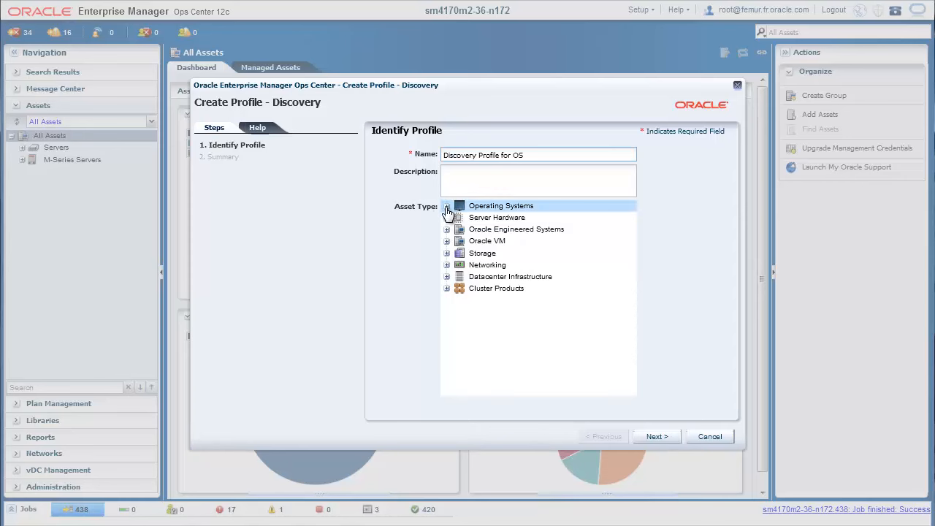
left_click(468, 219)
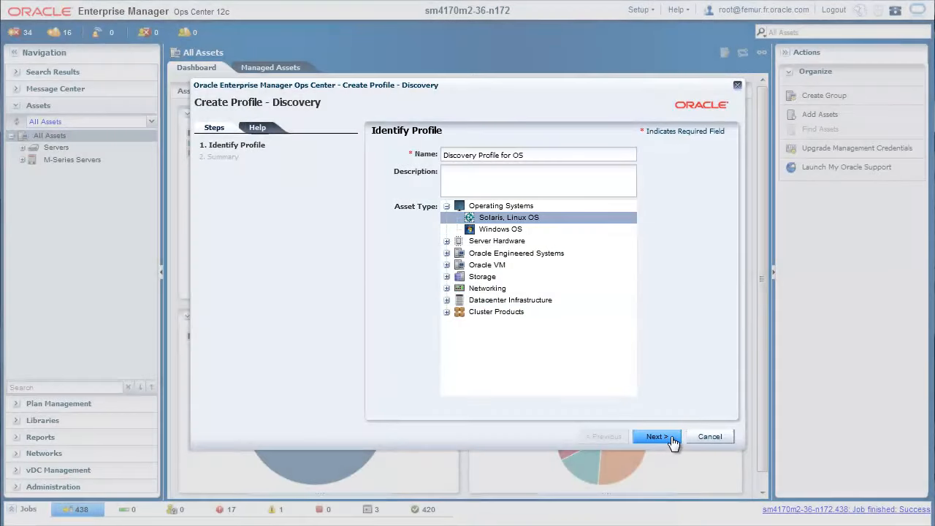
left_click(673, 440)
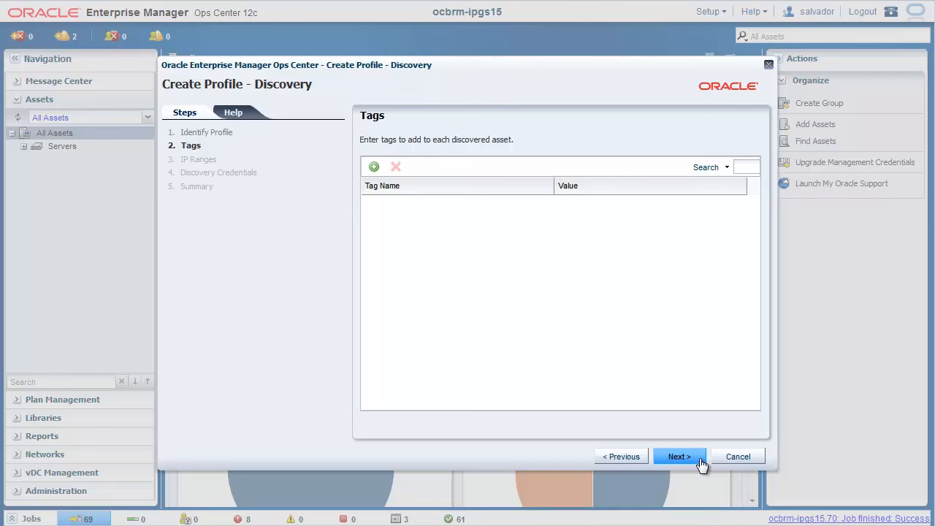
Step: Leave the profile's tags empty and add an IP range named Discovery Server
left_click(700, 462)
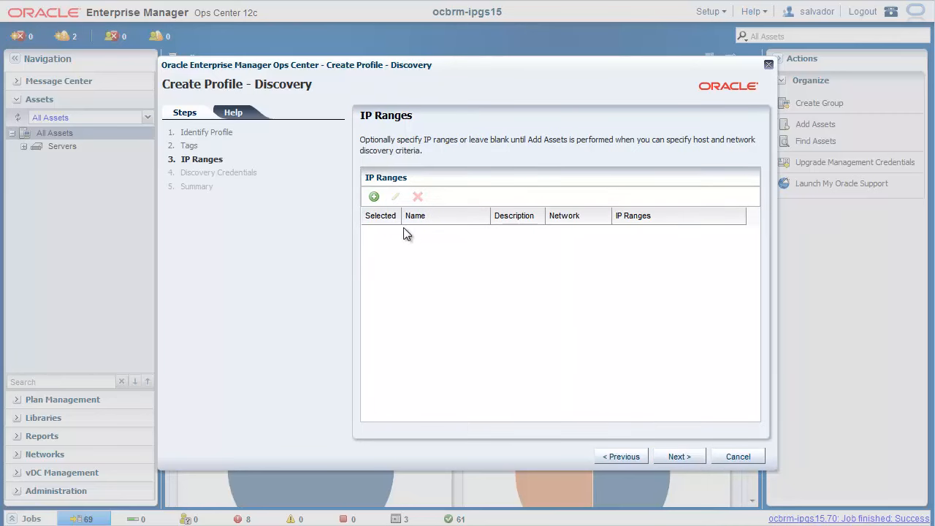
left_click(372, 198)
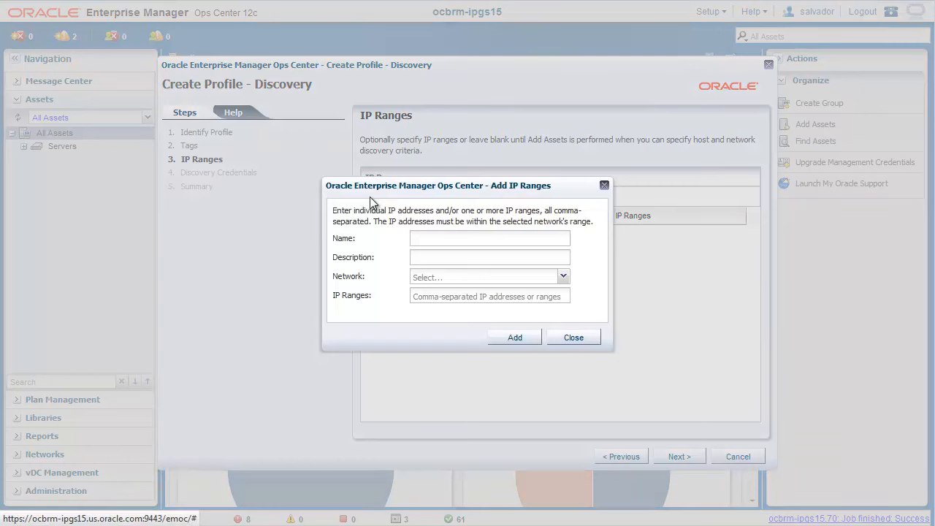
left_click(421, 239)
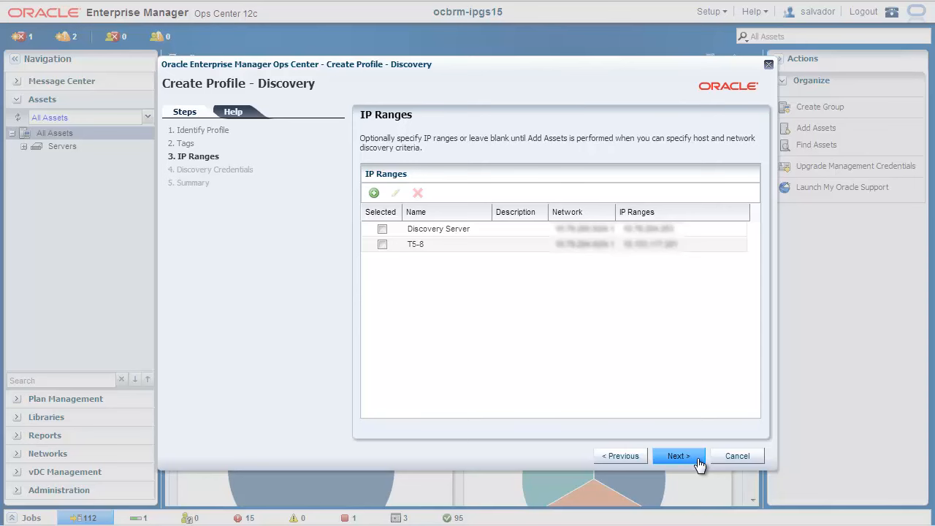
left_click(678, 456)
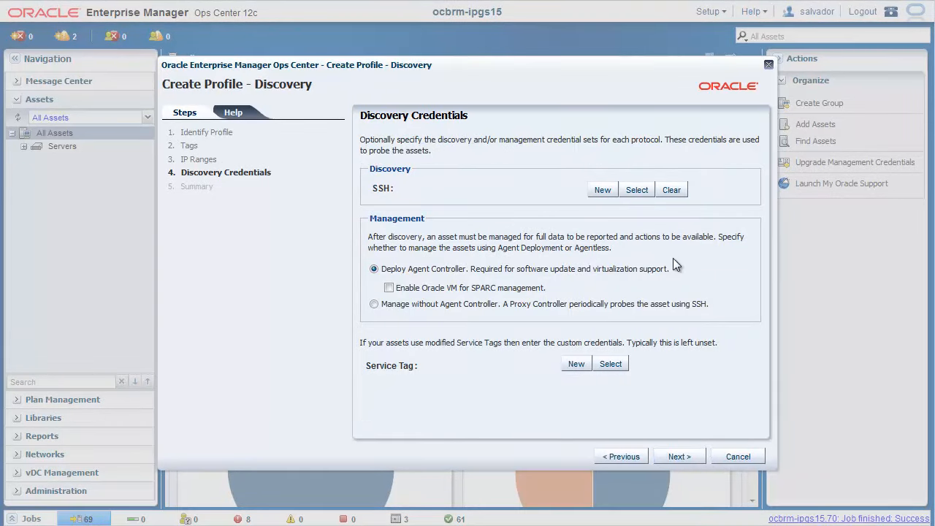
Step: Assign the existing SSH Credentials set for SSH discovery and finish creating the profile
left_click(637, 192)
left_click(397, 240)
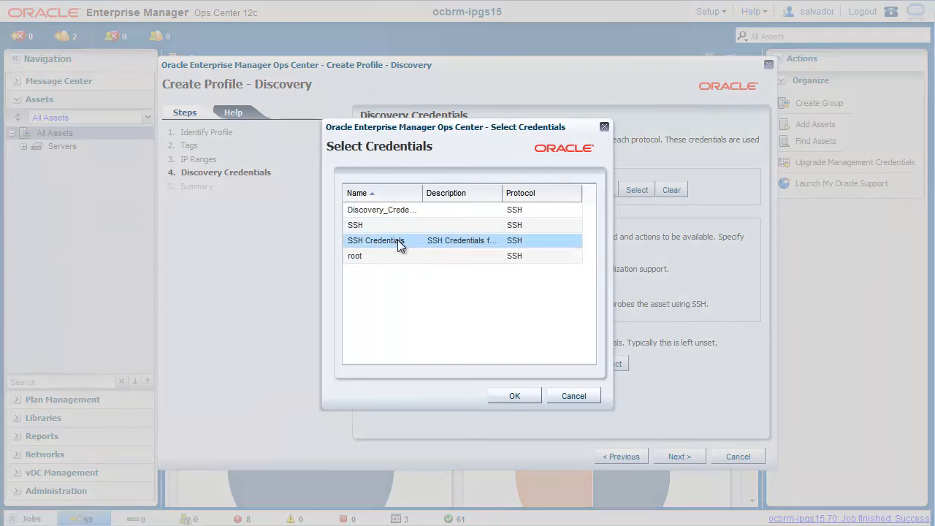
mouse_move(397, 240)
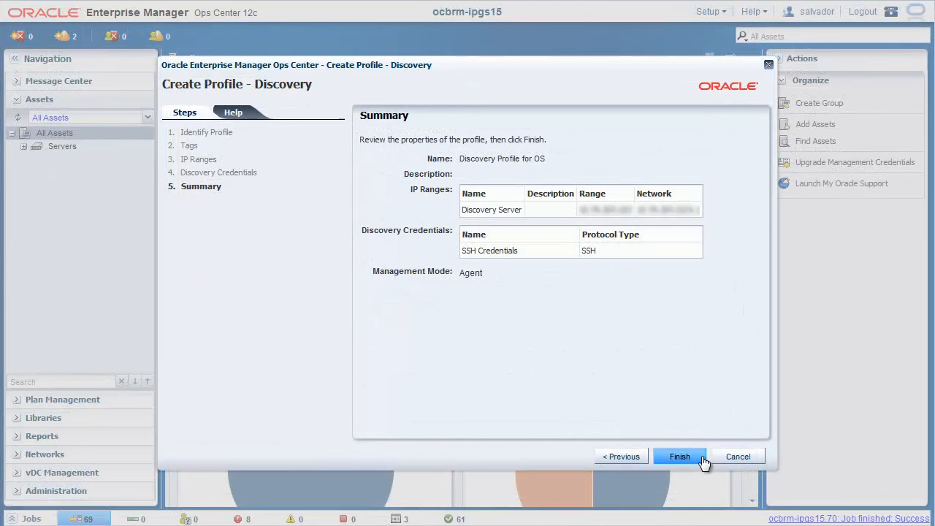
left_click(701, 457)
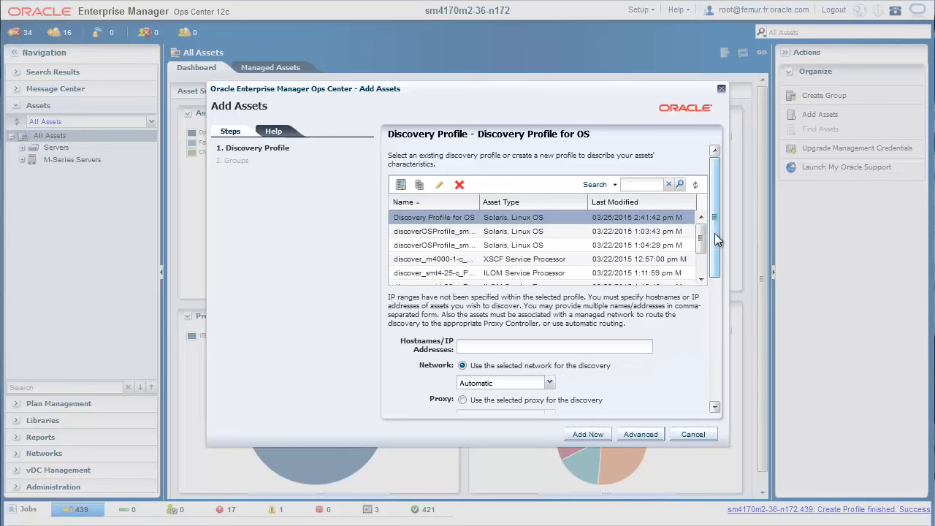
Step: Enter 10.0.0.1 as the host address to discover with the Discovery Profile for OS
left_click(585, 343)
type("10.0.0.")
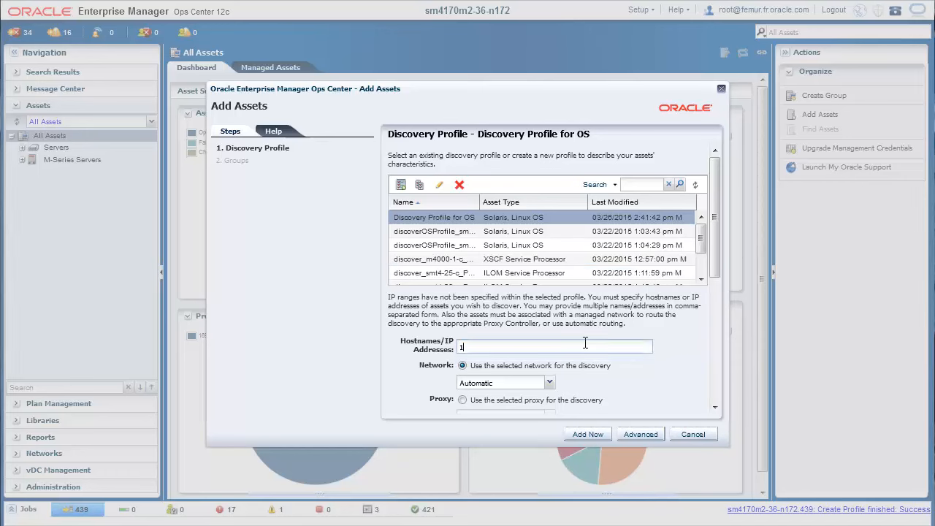
type("1")
scroll(705, 322, "down", 5)
scroll(706, 321, "down", 3)
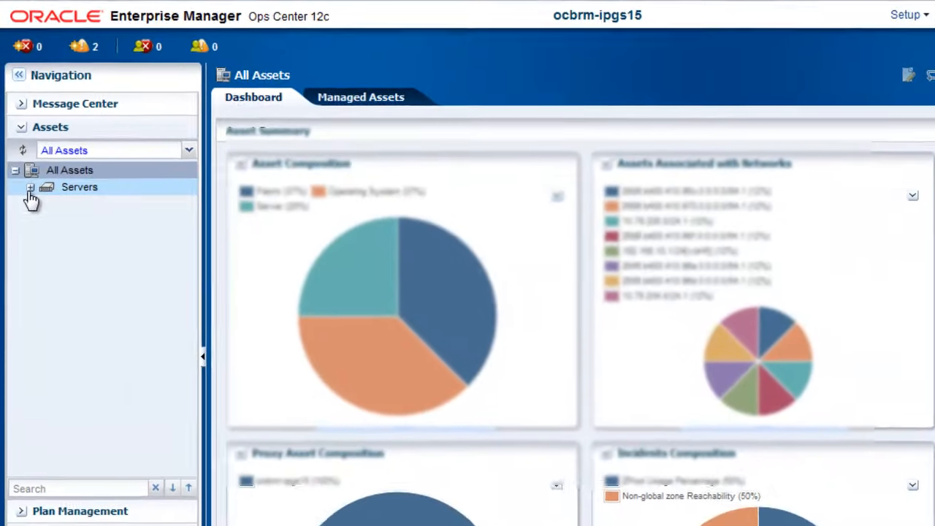
Step: Expand the Servers group and view the ocbrm-octest server and its operating system
left_click(28, 173)
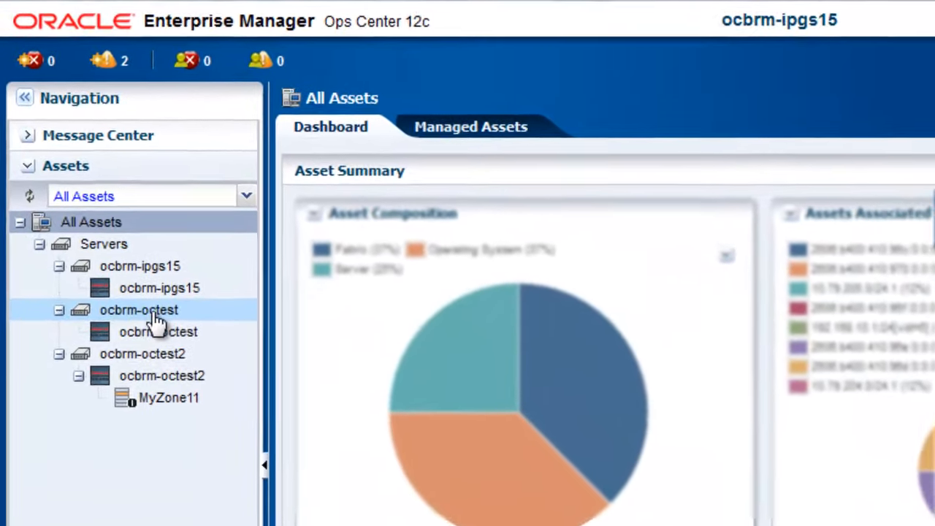
left_click(117, 293)
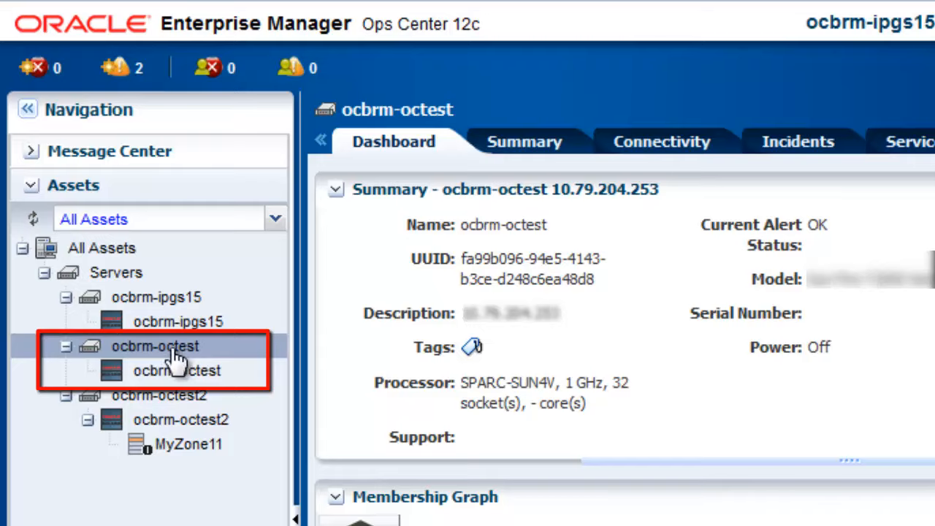
left_click(188, 373)
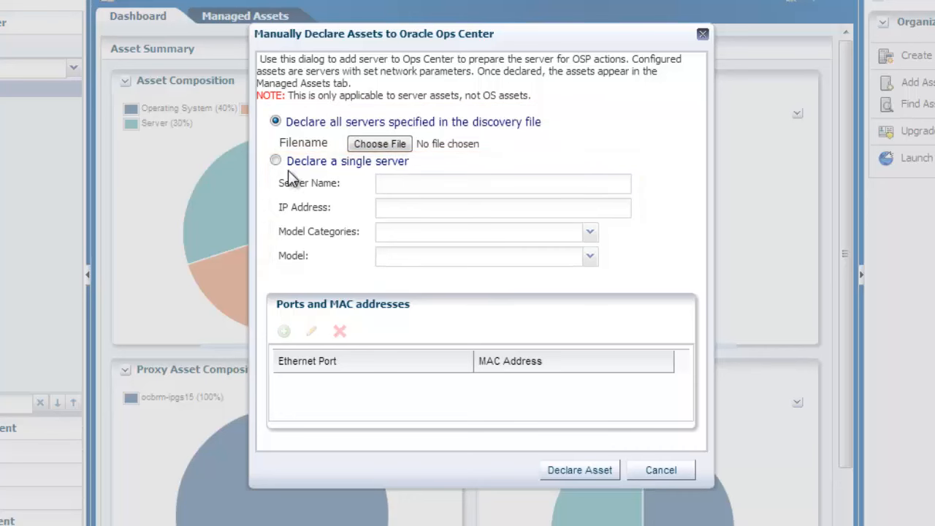
Step: Choose to declare a single server named test.example.com with IP address 10.0.0.1
left_click(278, 161)
left_click(380, 181)
type("test.exa")
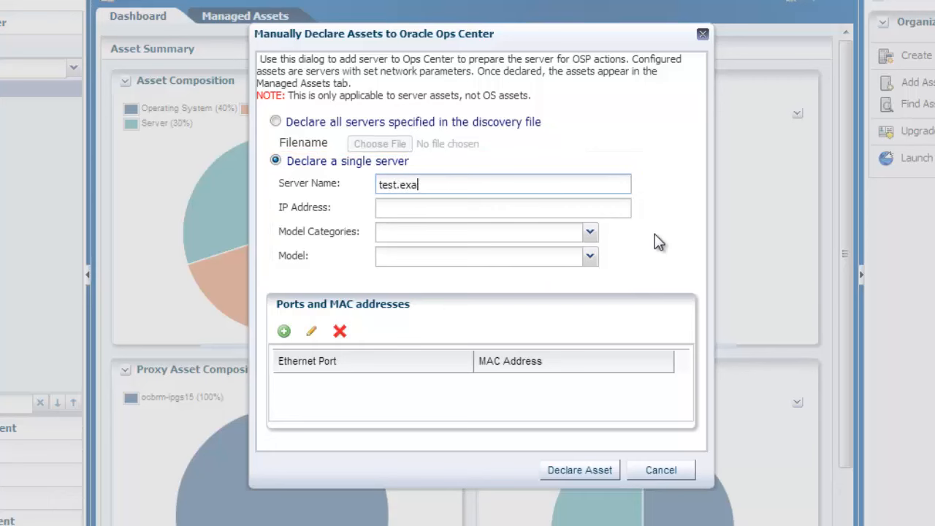
type("mple.com")
key("Tab")
type("10.0.0")
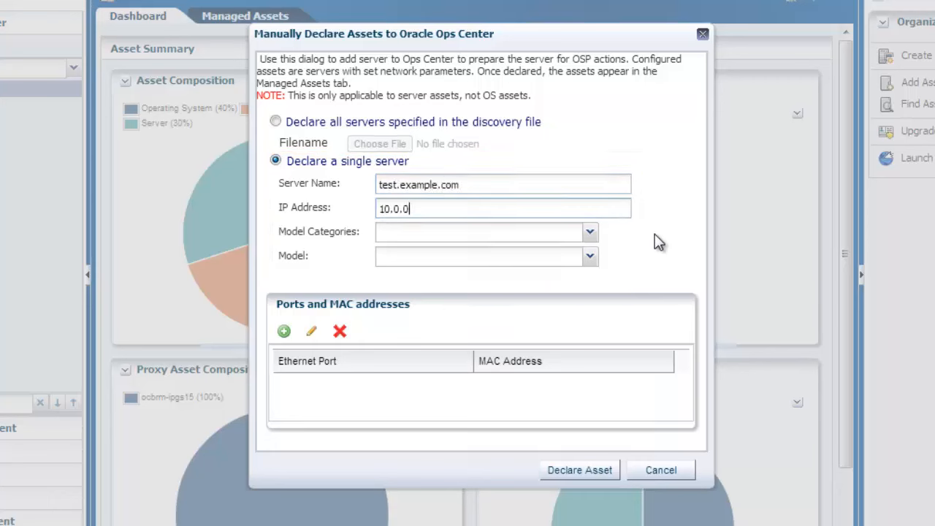
type(".1")
Step: Set the server's model category to V class (sun4v) and its model to SPARC T5-2
left_click(590, 232)
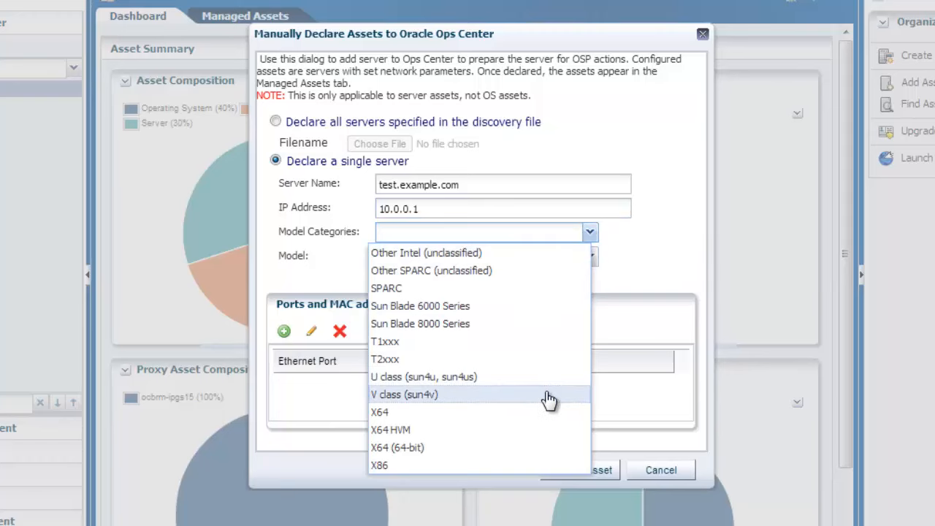
left_click(549, 395)
left_click(590, 256)
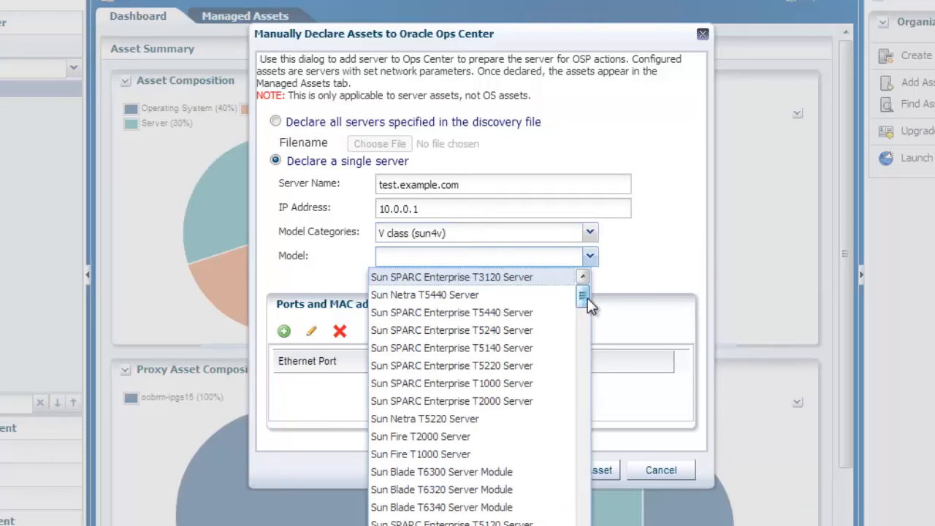
left_click_drag(591, 302, 573, 453)
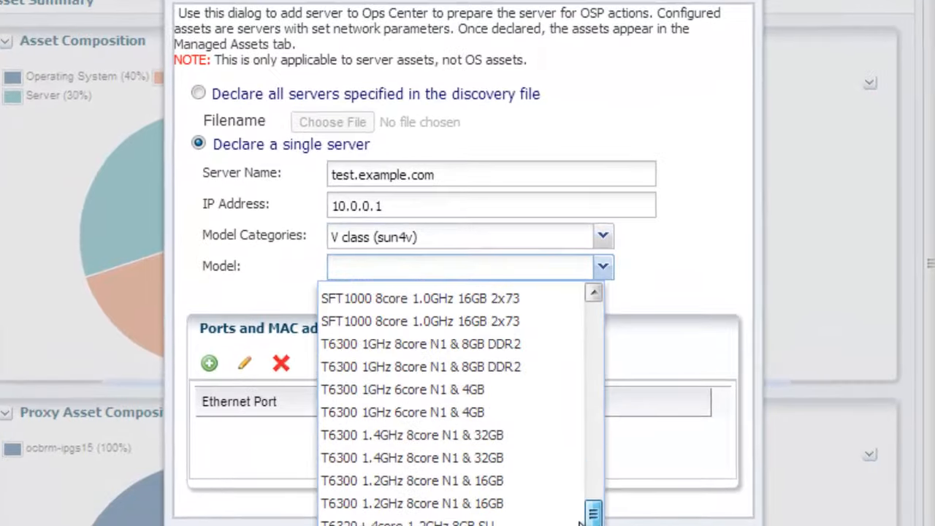
left_click_drag(579, 521, 583, 525)
left_click(445, 410)
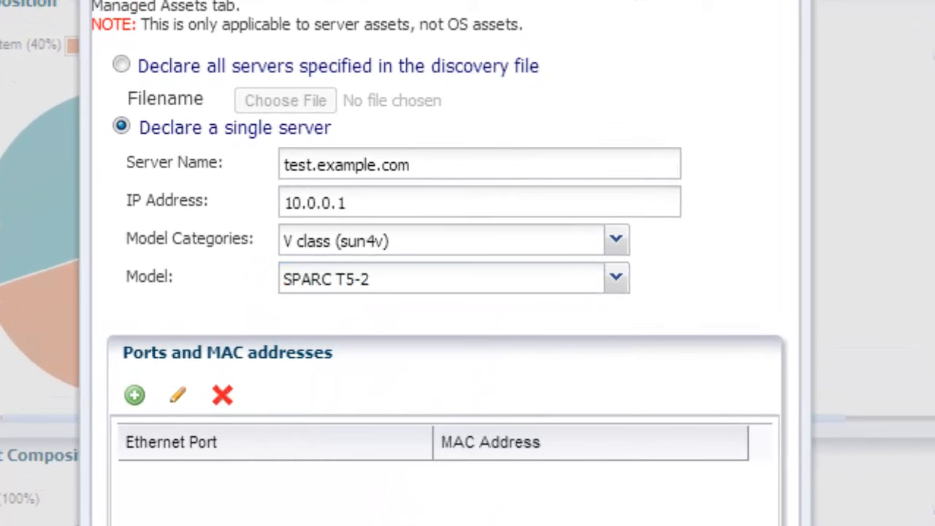
Step: Add Ethernet port GB_0 with MAC address 12:34:56:78:90:ab to the server being declared
left_click(146, 415)
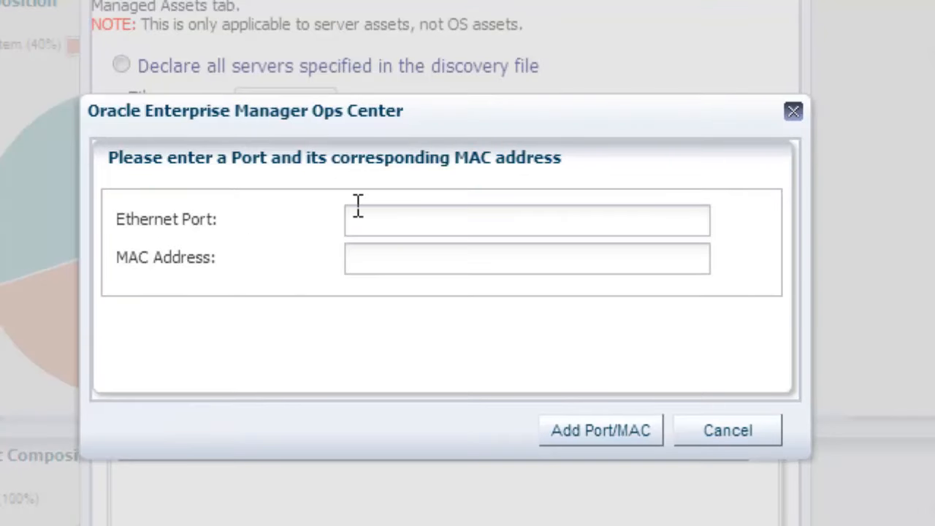
left_click(369, 219)
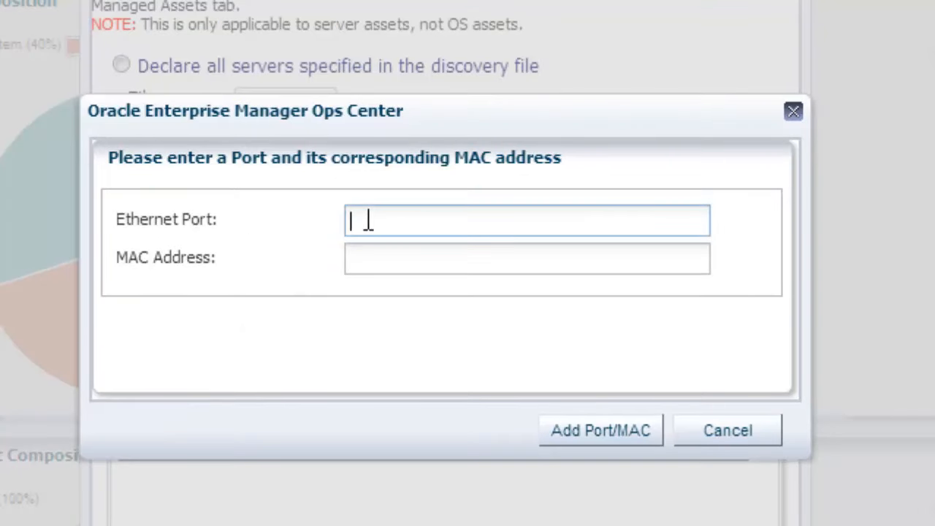
type("GB_")
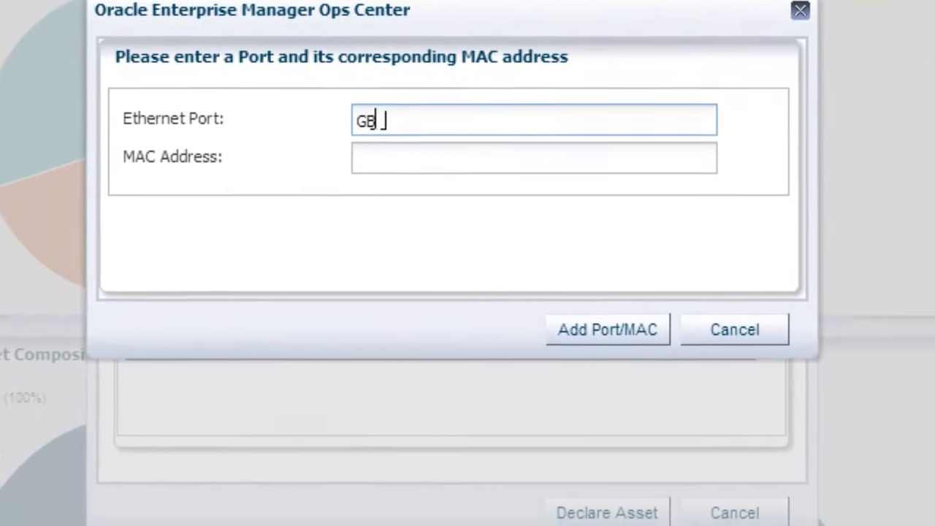
type("0")
key("Tab")
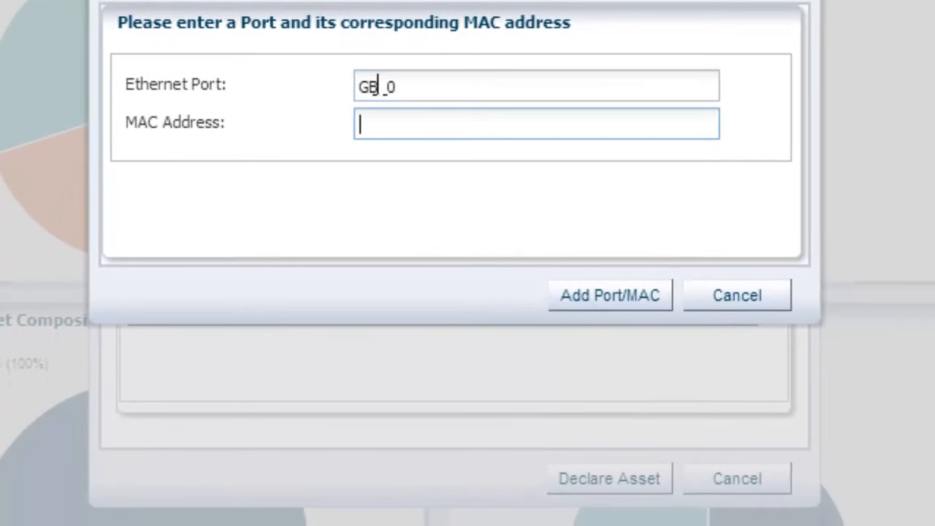
type("12:34:")
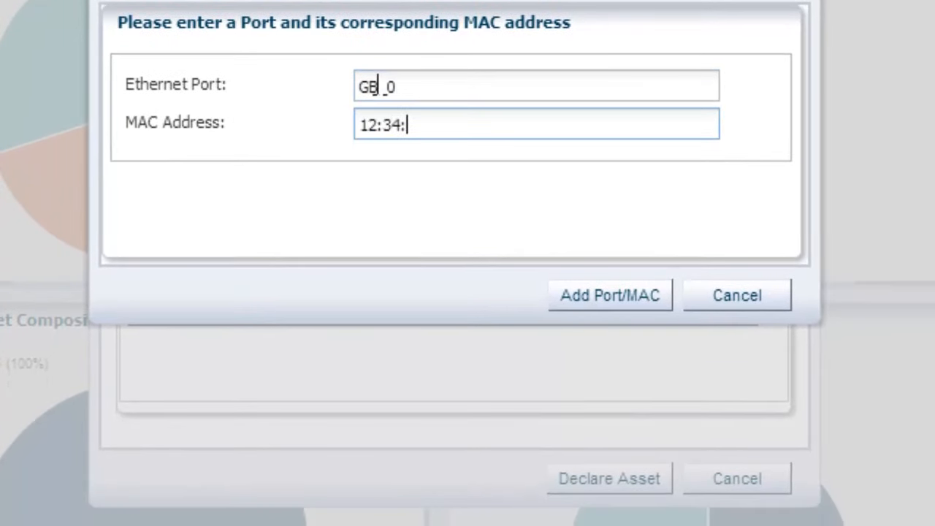
type("56:78:")
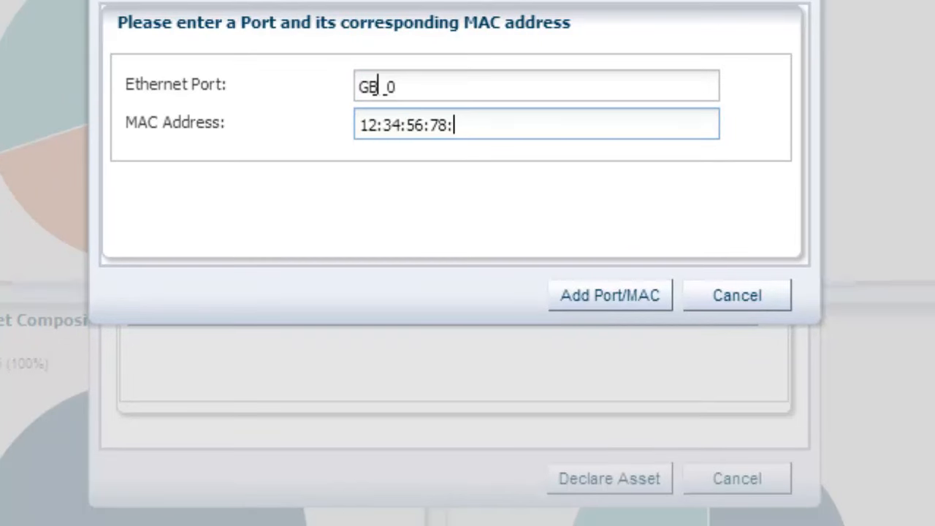
type("90:ab")
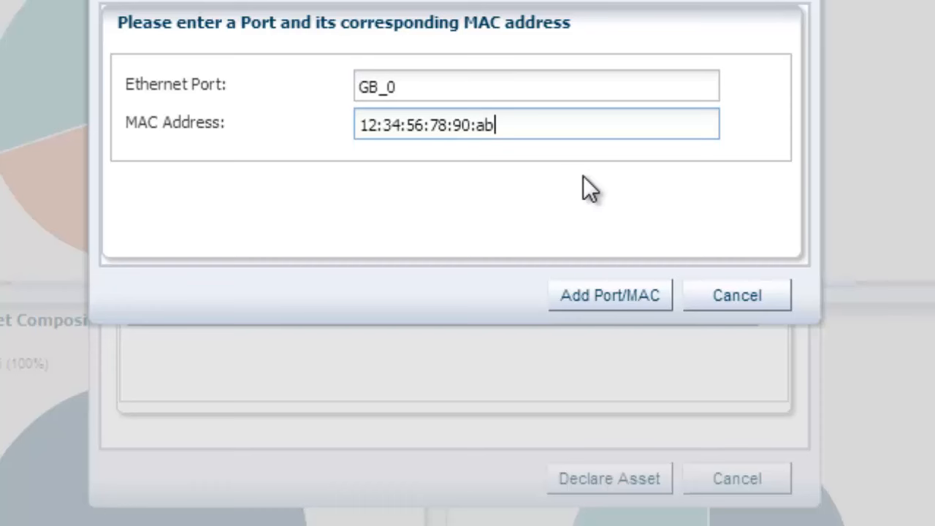
left_click(637, 299)
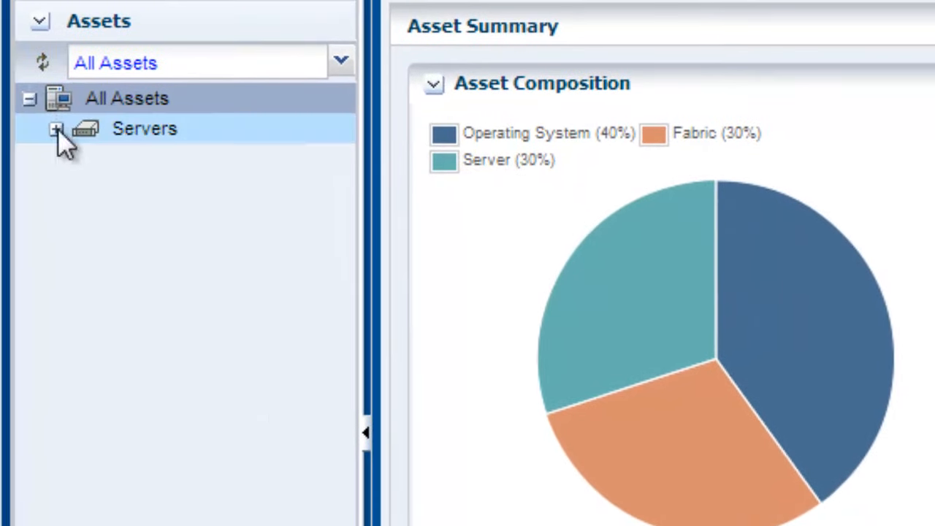
Step: Start a manual declaration of unconfigured assets for 1 server with model category V class (sun4v) and model SPARC T5-2
left_click(9, 108)
left_click(292, 387)
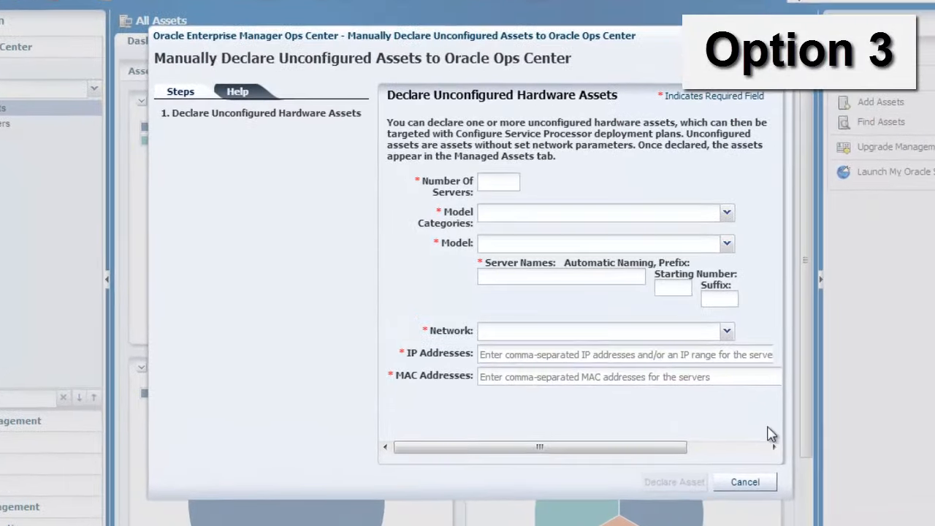
left_click(522, 176)
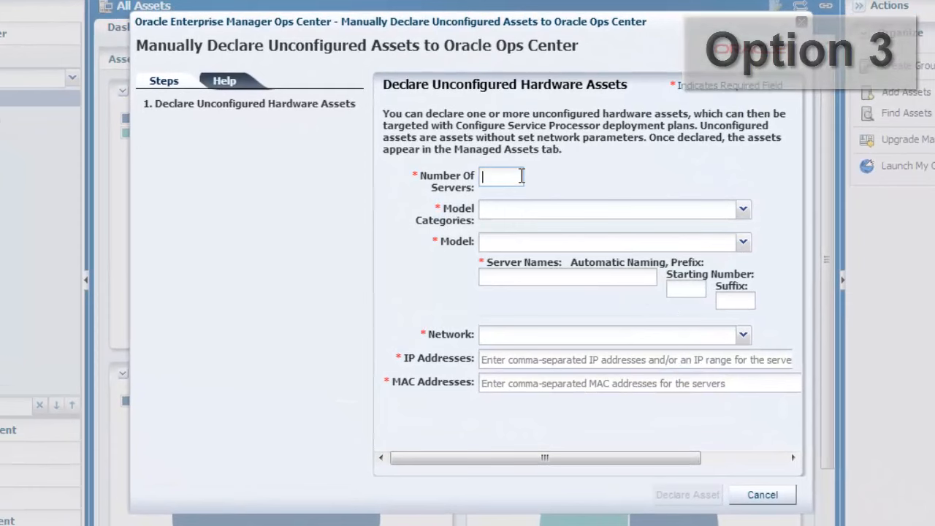
type("1")
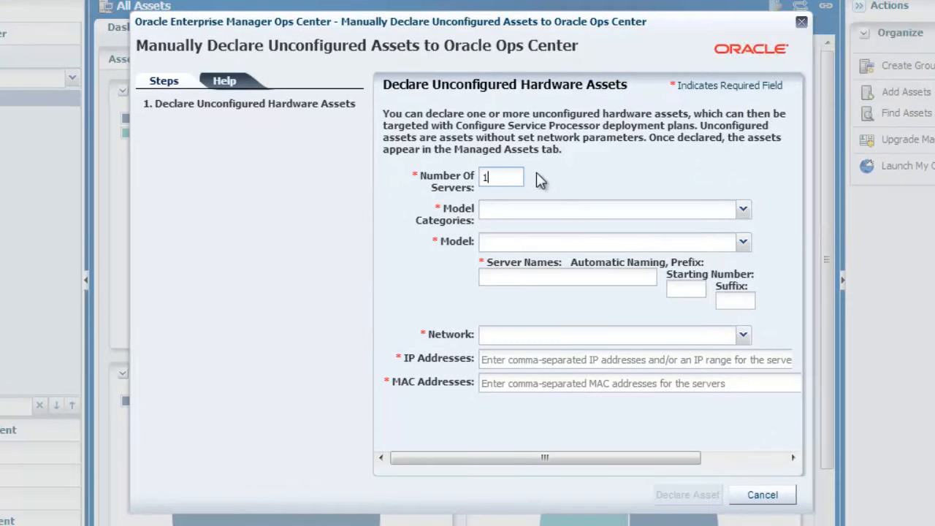
left_click(743, 210)
left_click(713, 285)
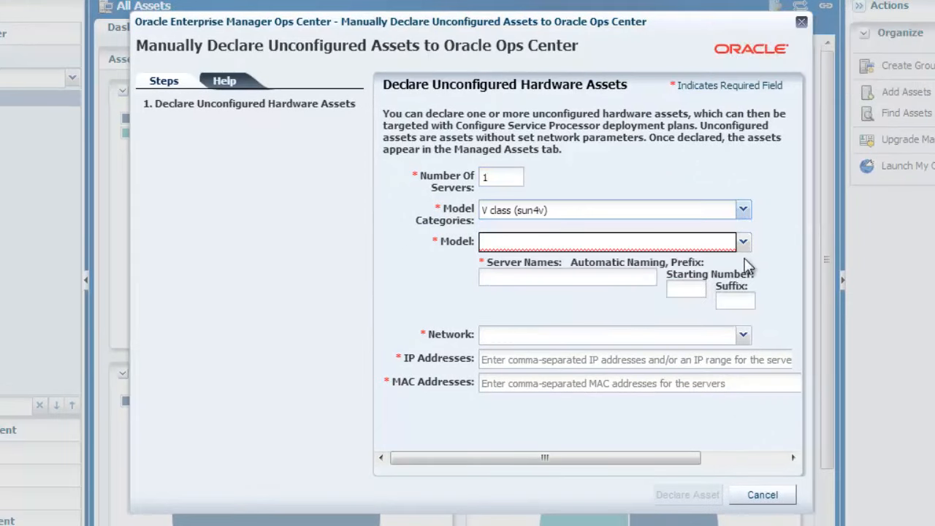
left_click(743, 243)
left_click(669, 418)
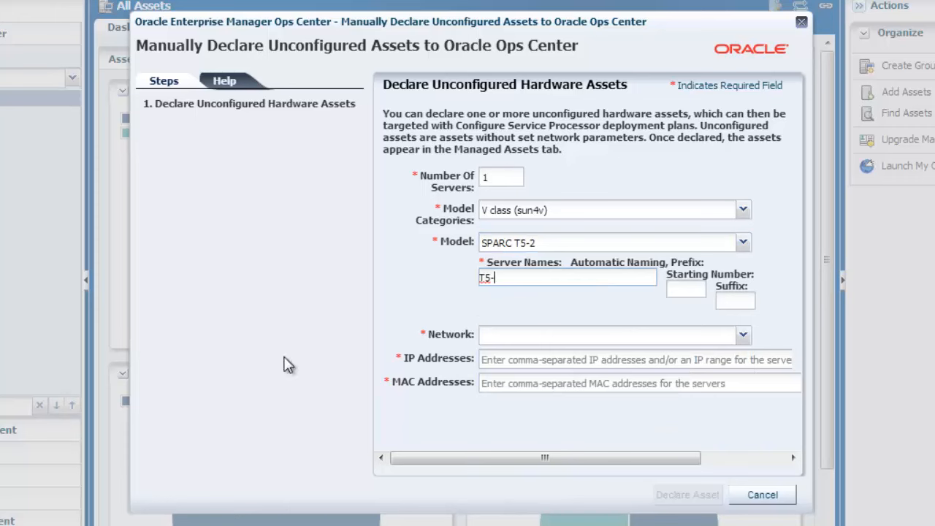
Step: Set the automatic server naming to prefix T5- with starting number 1, and choose the network 10.79.204.0
left_click(678, 289)
type("1")
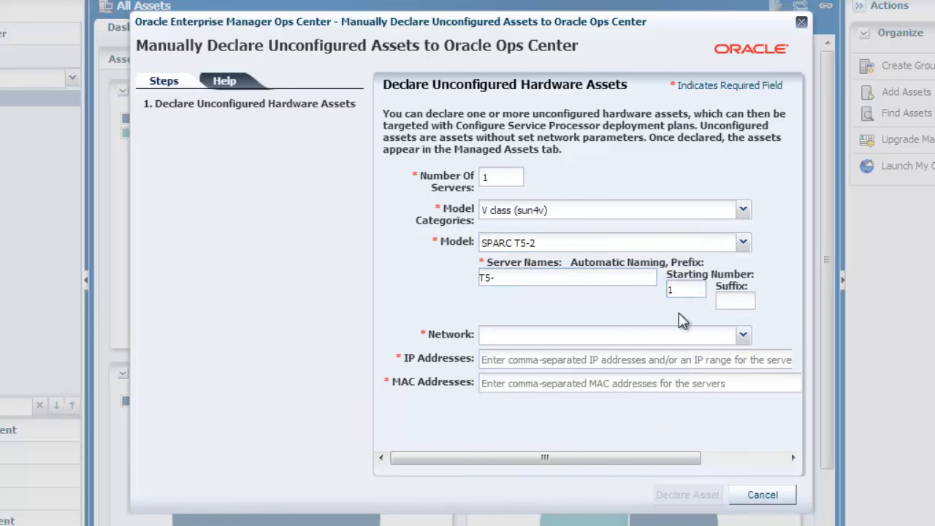
left_click(750, 339)
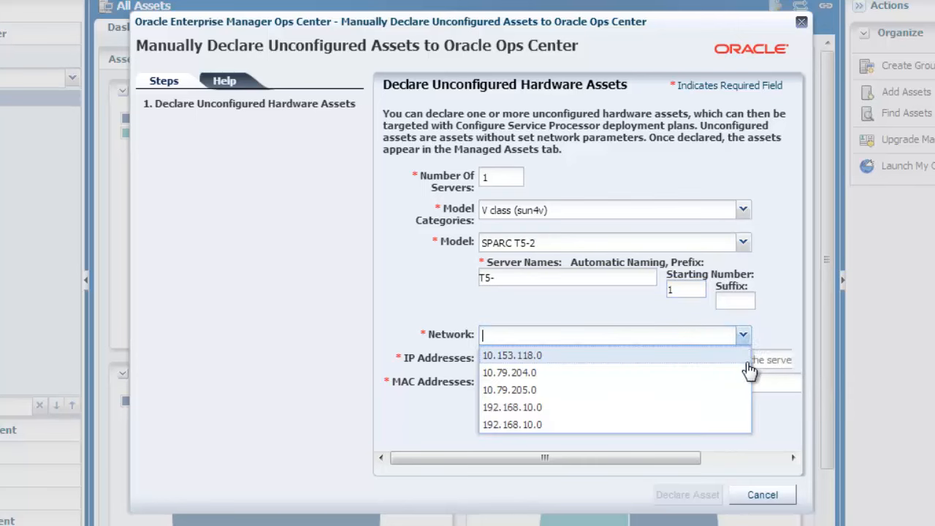
left_click(745, 373)
Step: Enter IP address 10.0.0.1 and MAC address 12:34:56:78:90:ab for the unconfigured server and declare the asset
left_click(674, 359)
type("1")
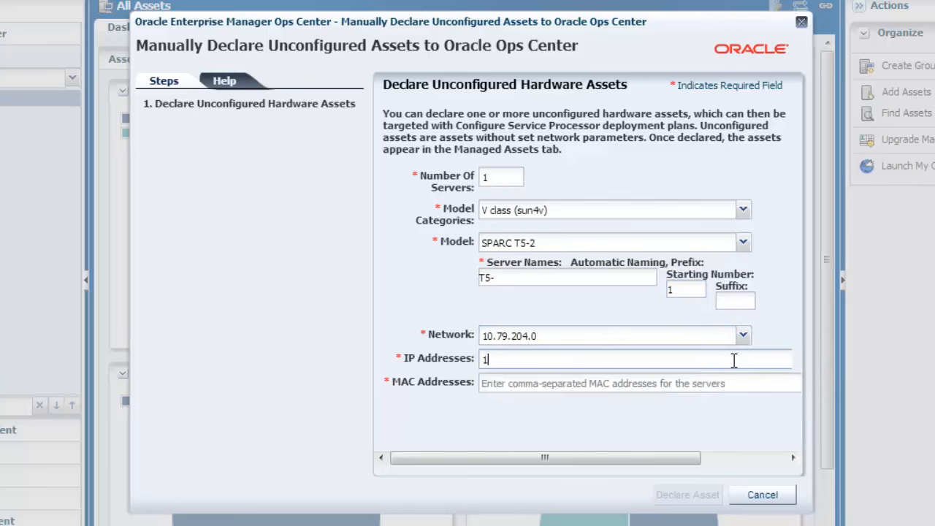
type("0.0.0.1")
left_click(735, 378)
type("12")
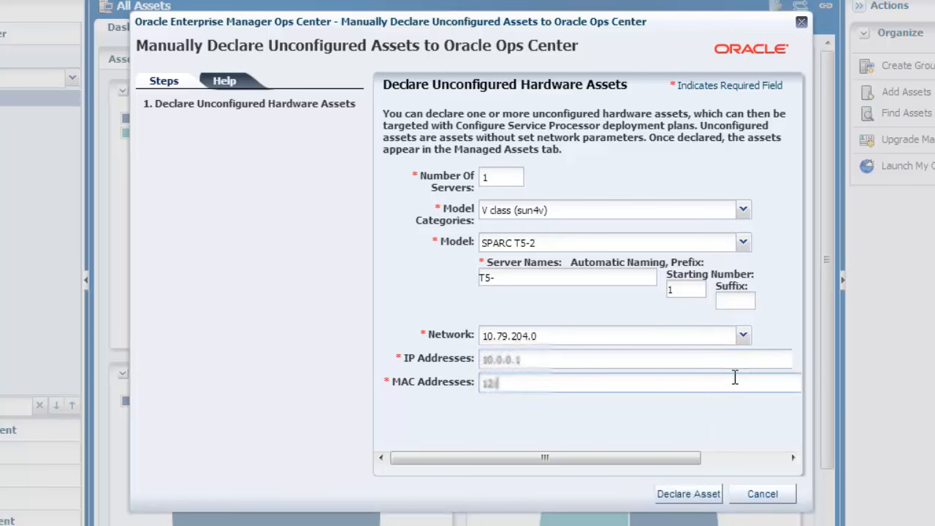
type(":34:56:78")
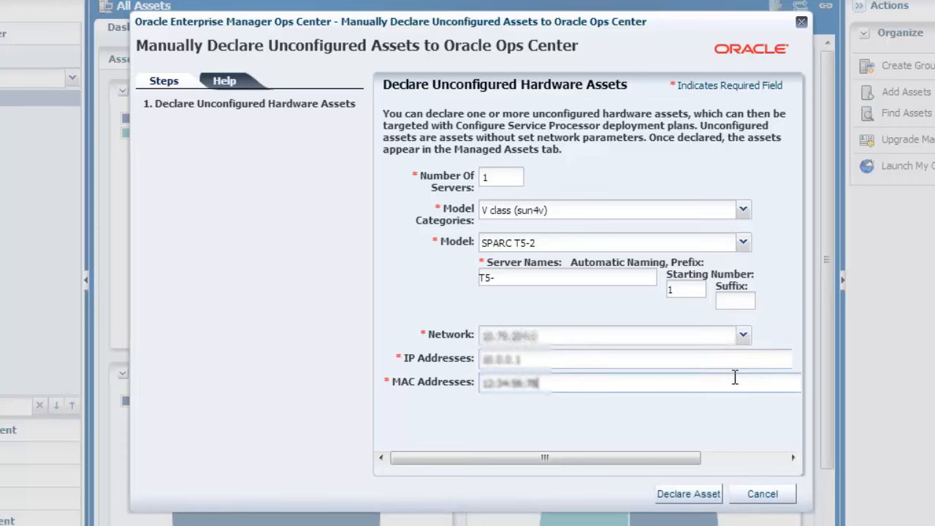
type(":90:ab")
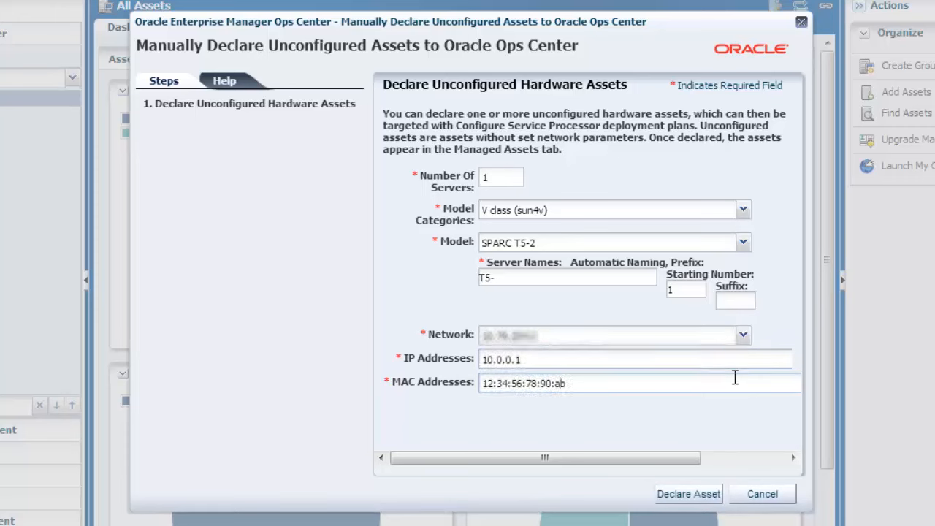
left_click(709, 500)
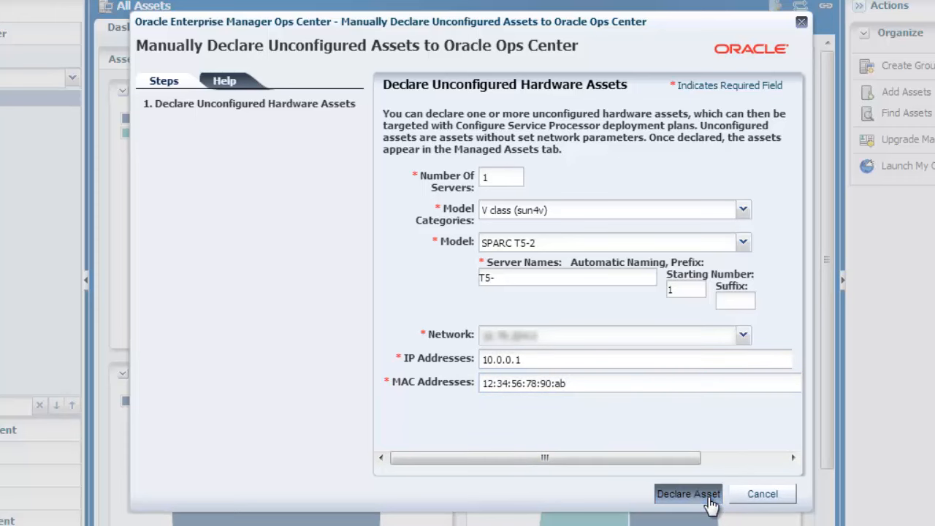